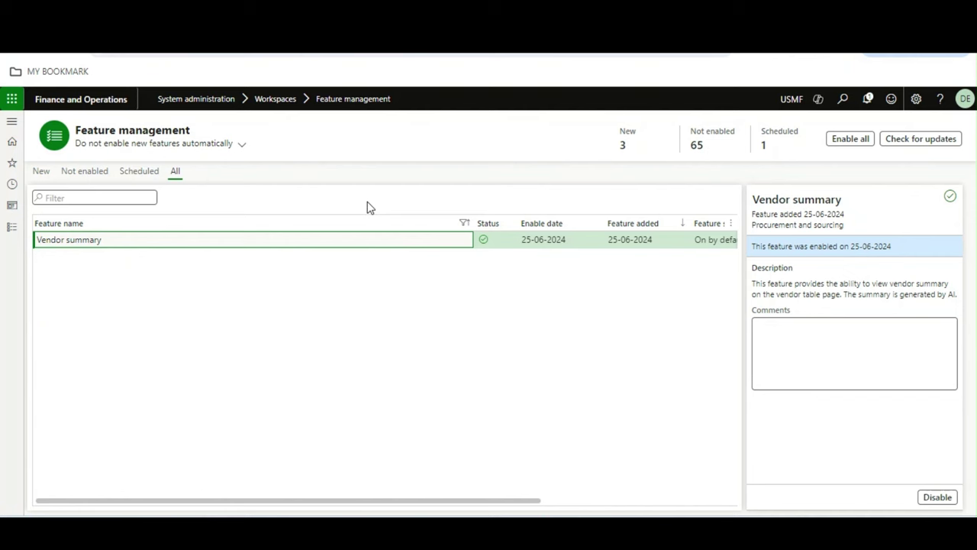
Expand the Modules list in the navigation pane from Feature management.
click(21, 231)
Go to Accounts payable and bring up the All vendors list.
click(72, 251)
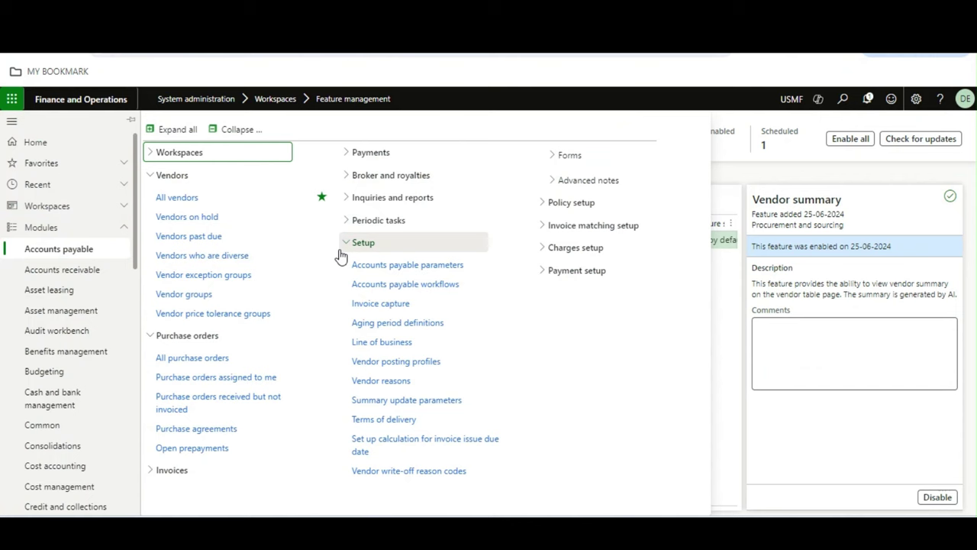
click(203, 200)
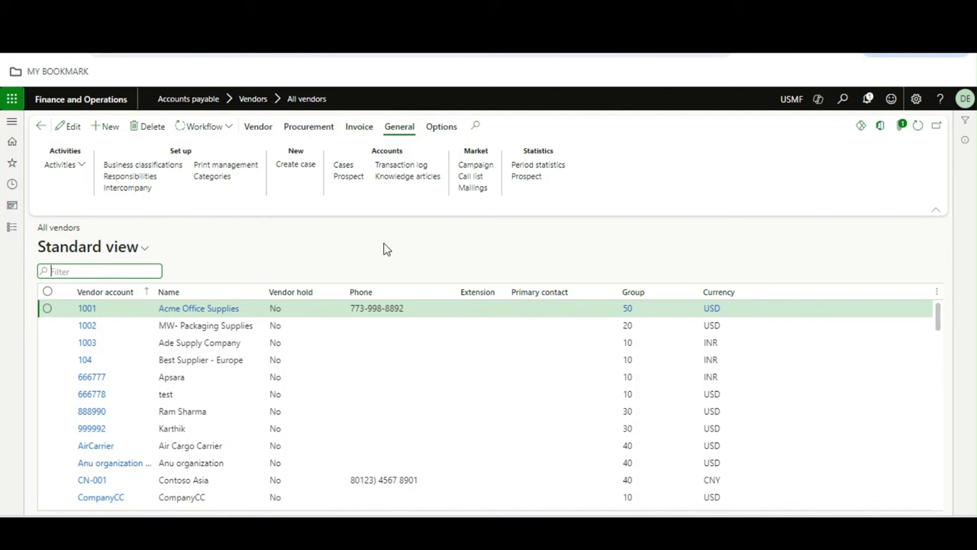
Open vendor 1001 Acme Office Supplies and collapse, then re-expand, its Summary by Copilot section.
click(87, 313)
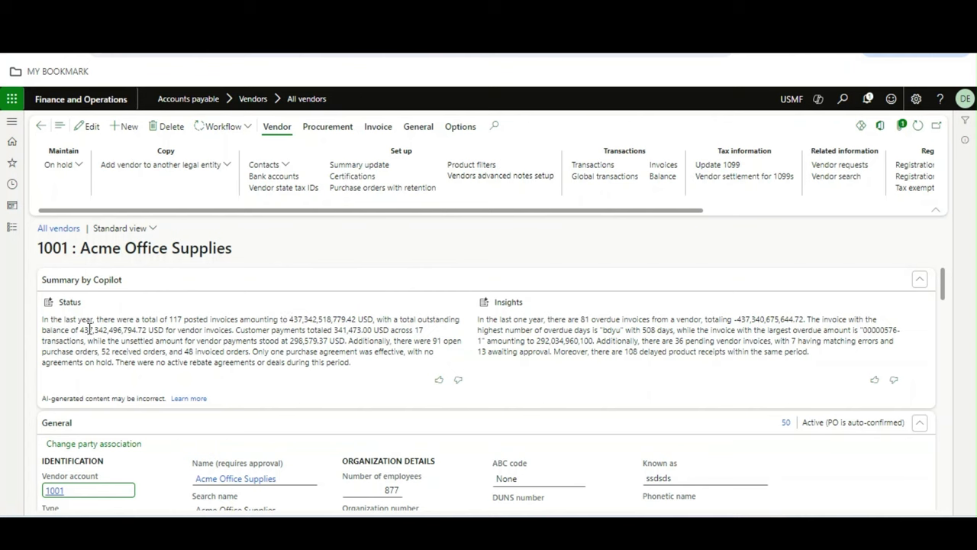
click(67, 287)
click(187, 282)
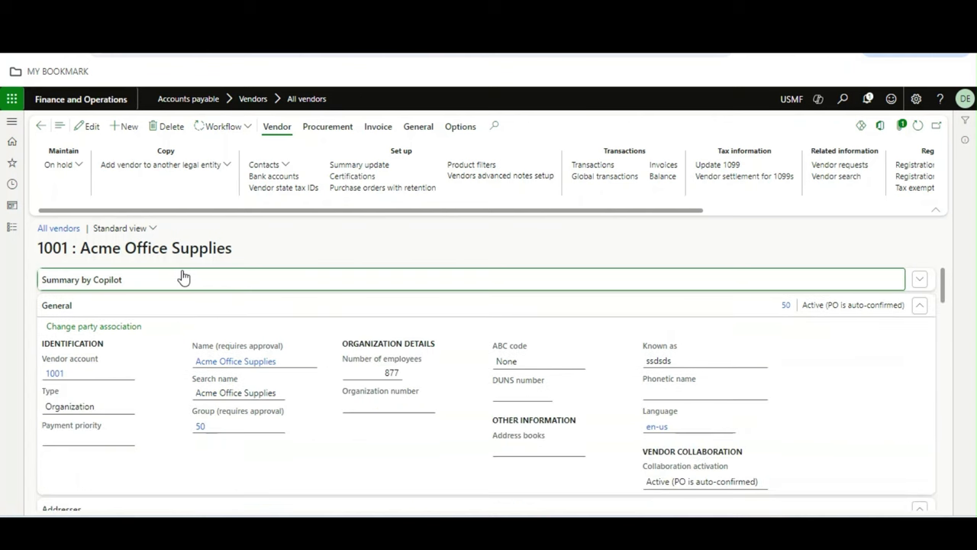
click(187, 279)
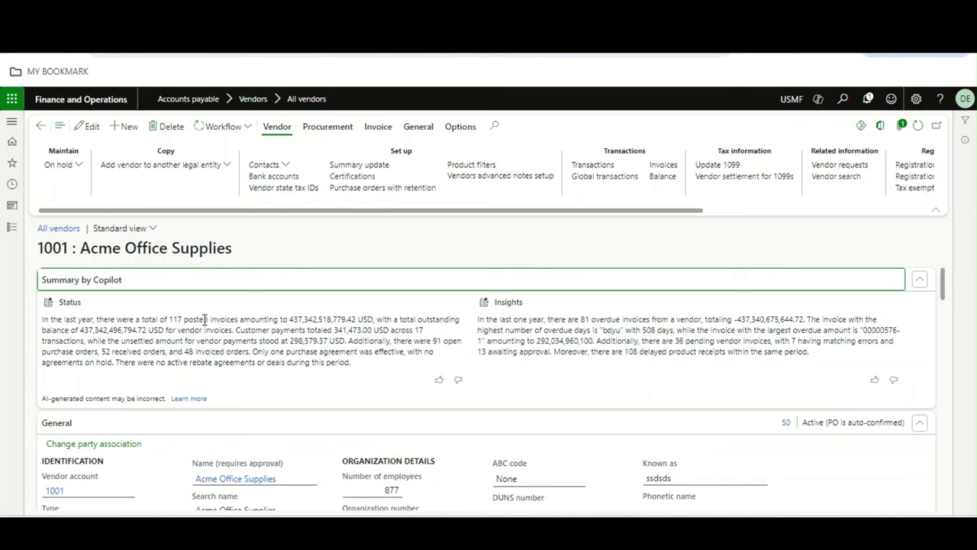
drag(211, 319, 372, 321)
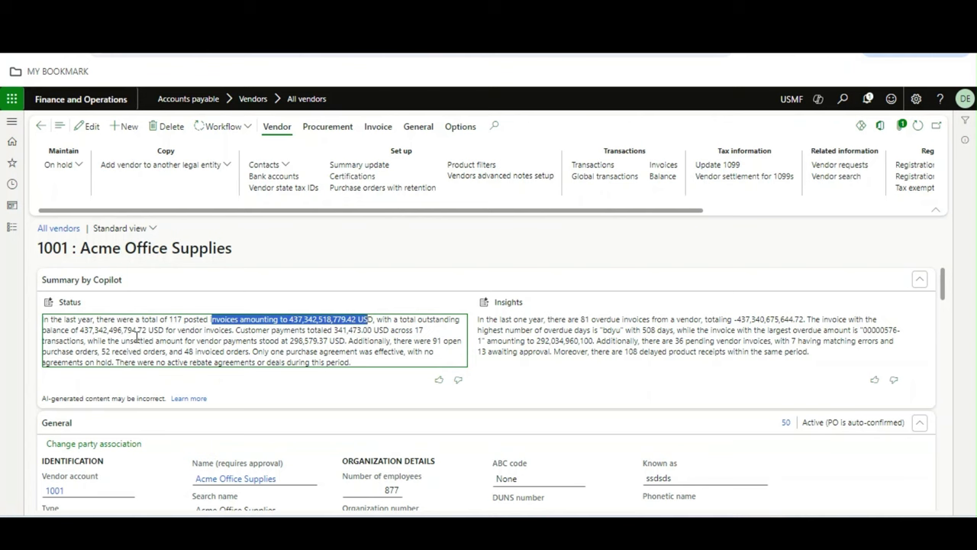
drag(84, 329, 165, 330)
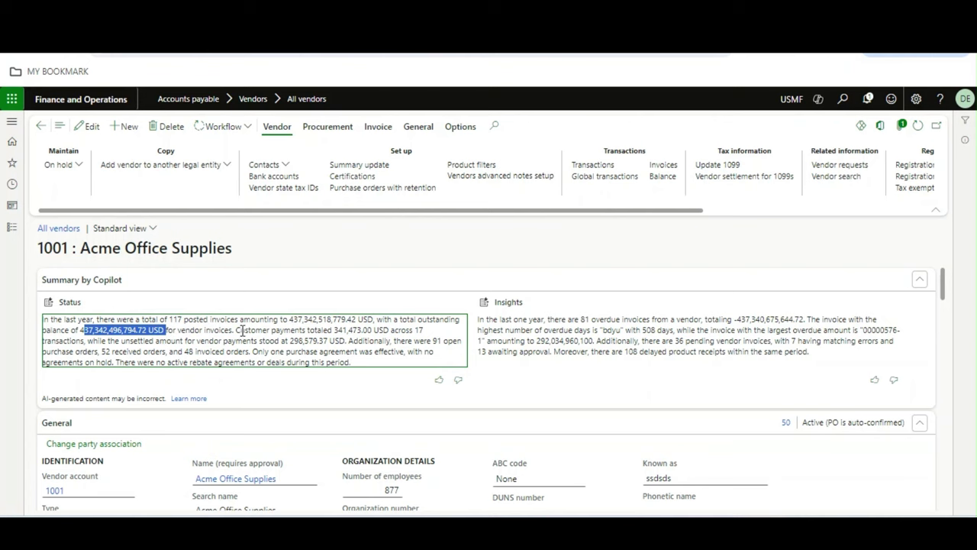
drag(333, 330, 391, 330)
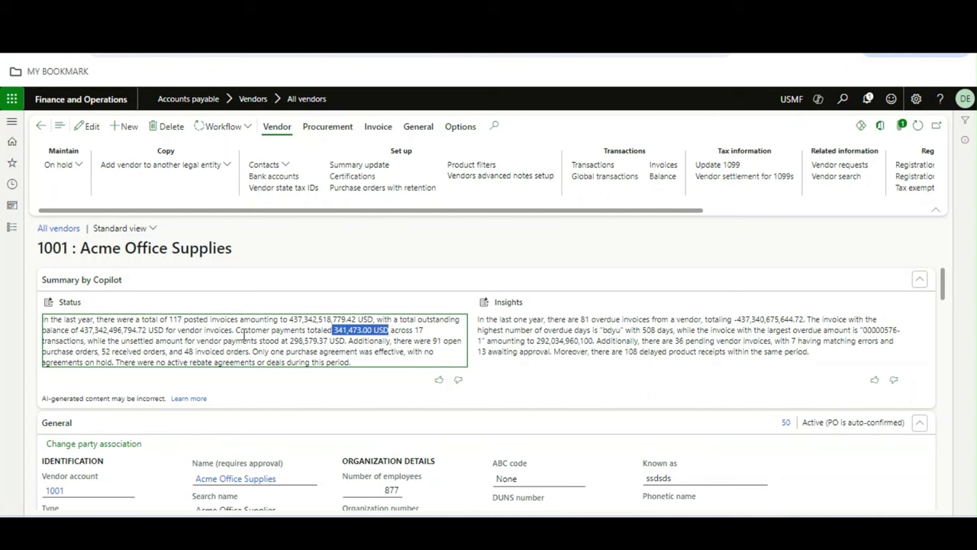
drag(237, 331, 308, 331)
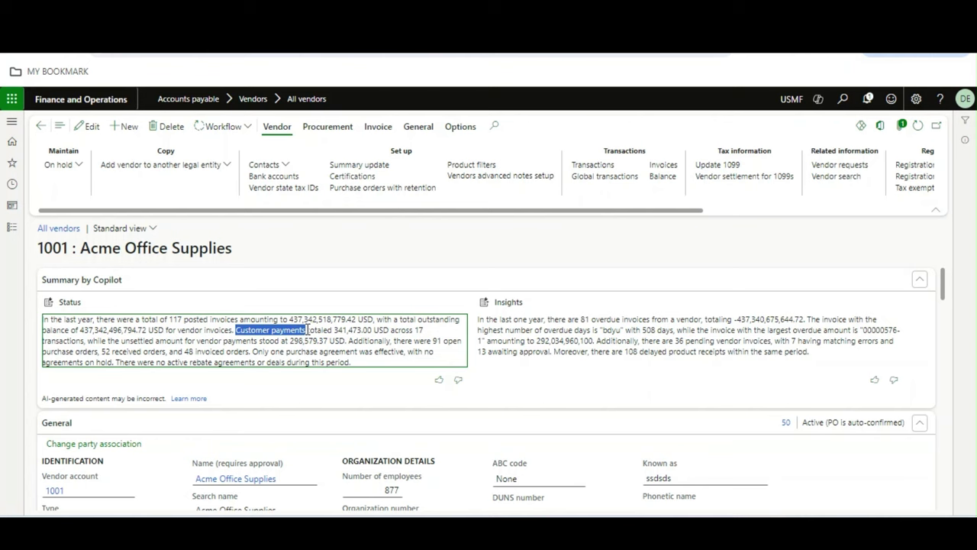
click(320, 329)
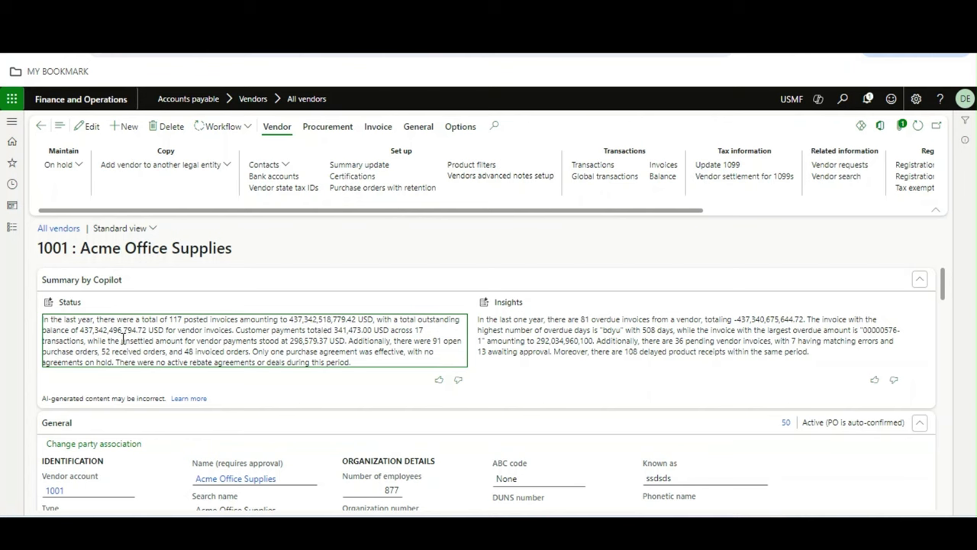
drag(121, 341, 336, 341)
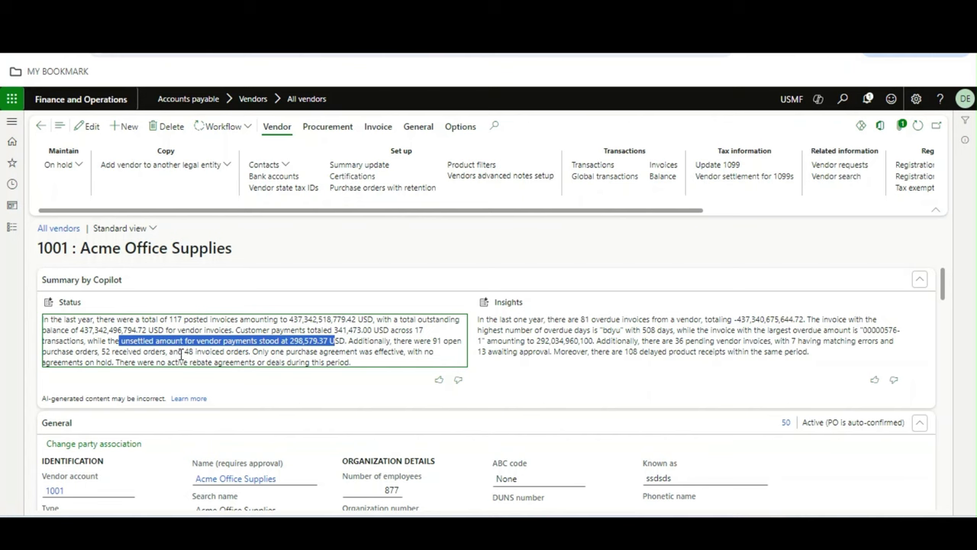
drag(184, 352, 249, 351)
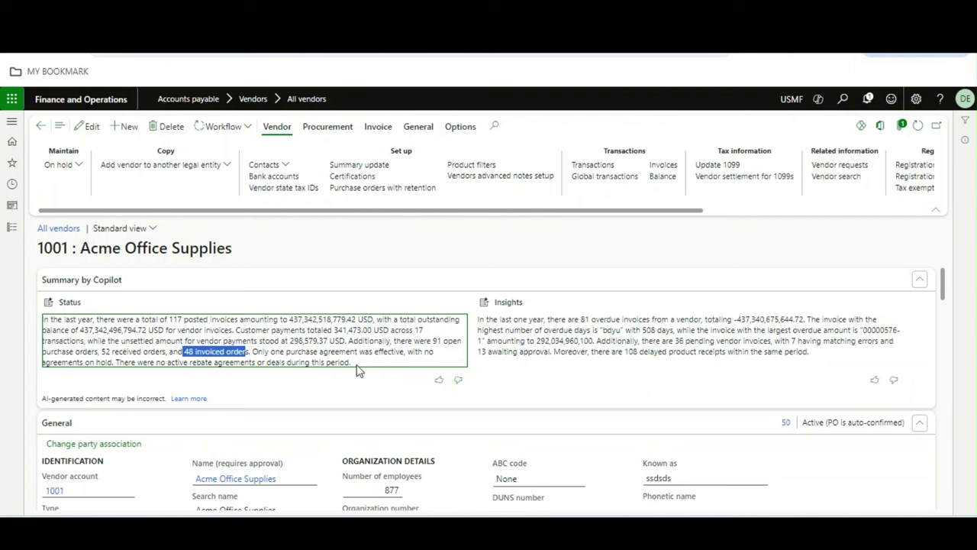
click(323, 357)
triple_click(323, 358)
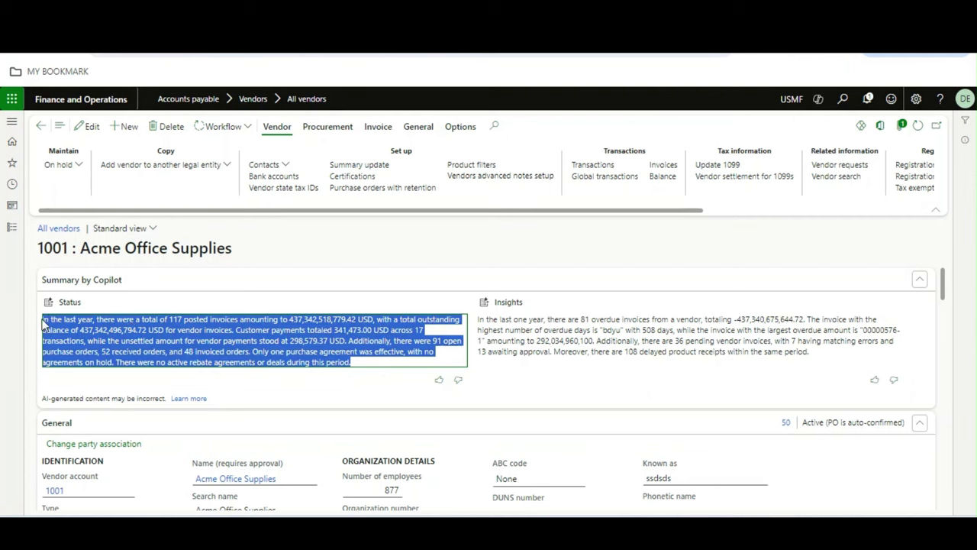
click(265, 336)
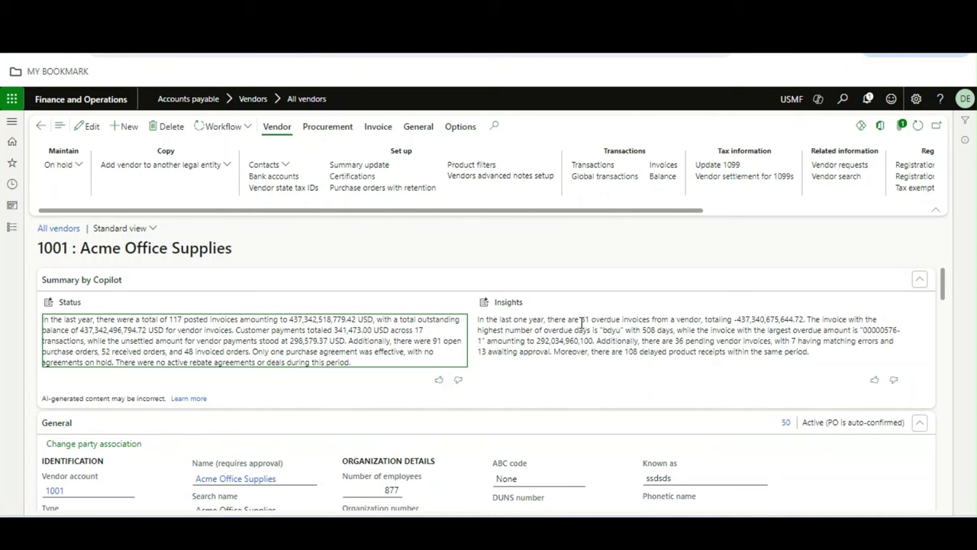
click(702, 320)
drag(702, 320, 800, 320)
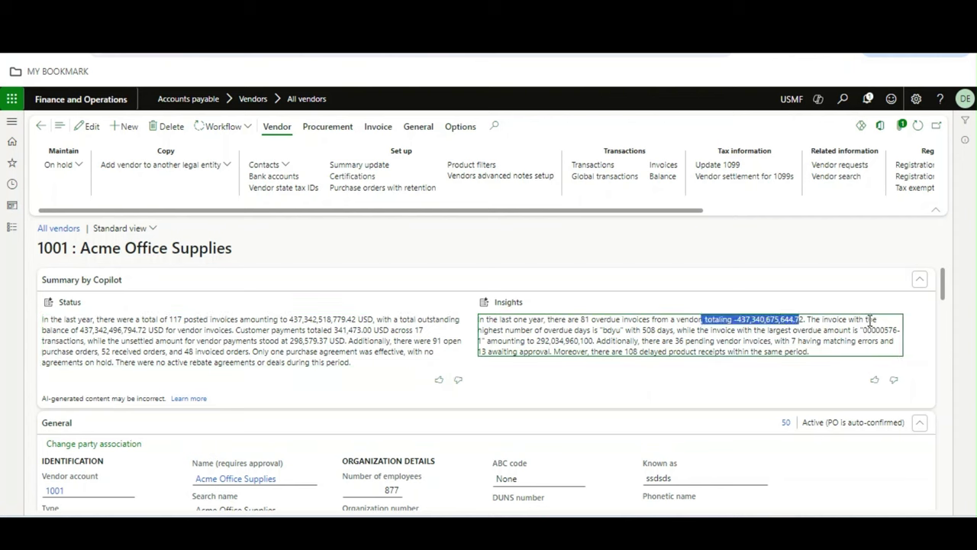
click(536, 334)
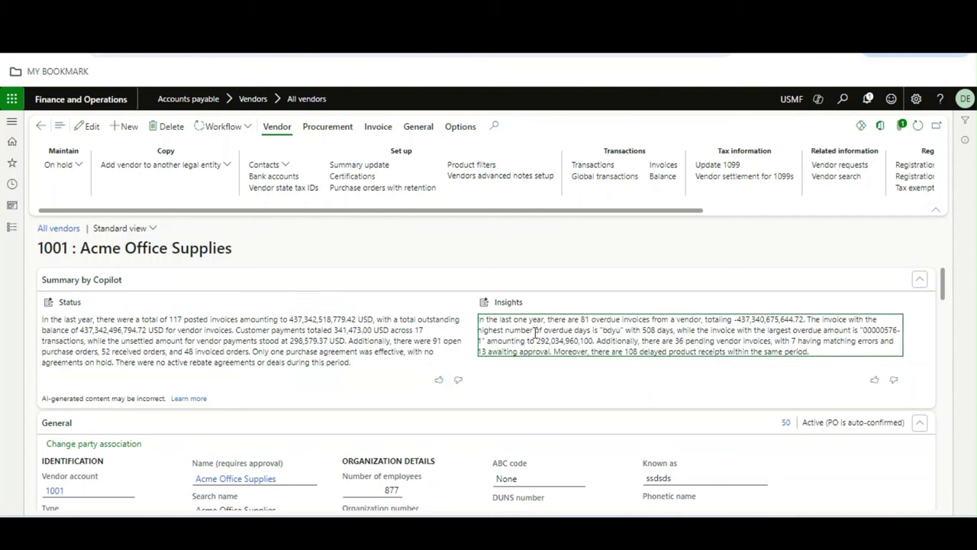
drag(542, 330, 607, 330)
double_click(612, 330)
drag(642, 330, 672, 330)
drag(865, 330, 900, 330)
drag(535, 341, 656, 345)
click(657, 345)
drag(813, 354, 477, 322)
click(537, 327)
click(247, 330)
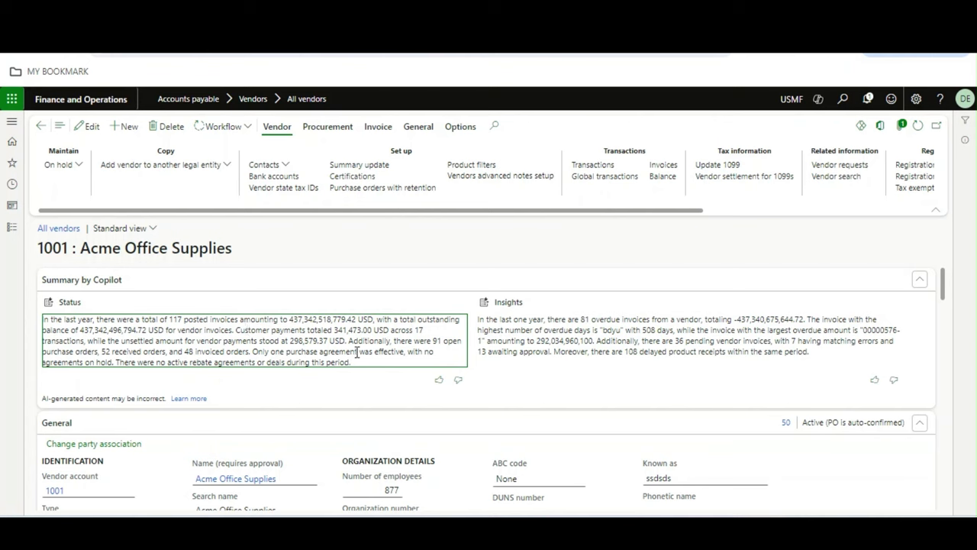
drag(361, 366, 61, 303)
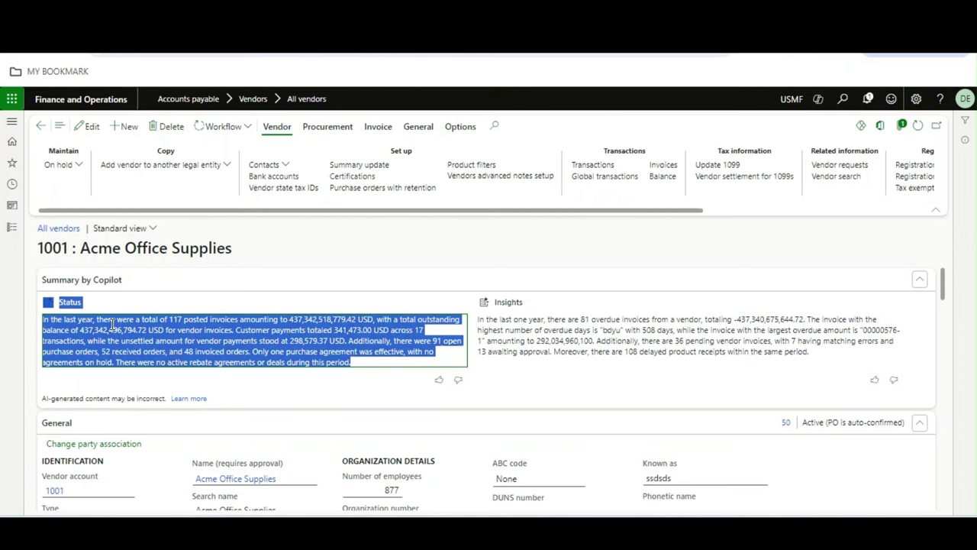
click(561, 348)
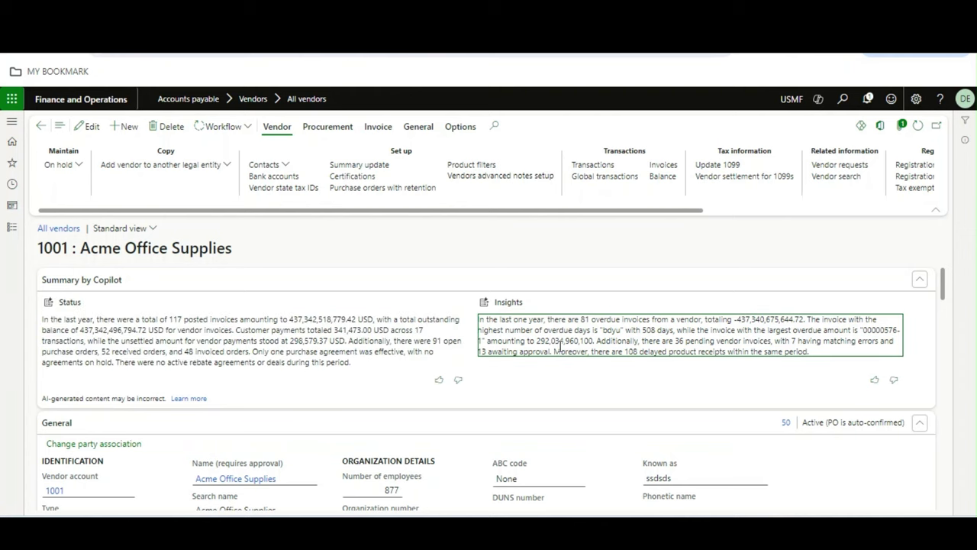
double_click(619, 329)
drag(644, 330, 673, 331)
click(648, 330)
double_click(617, 330)
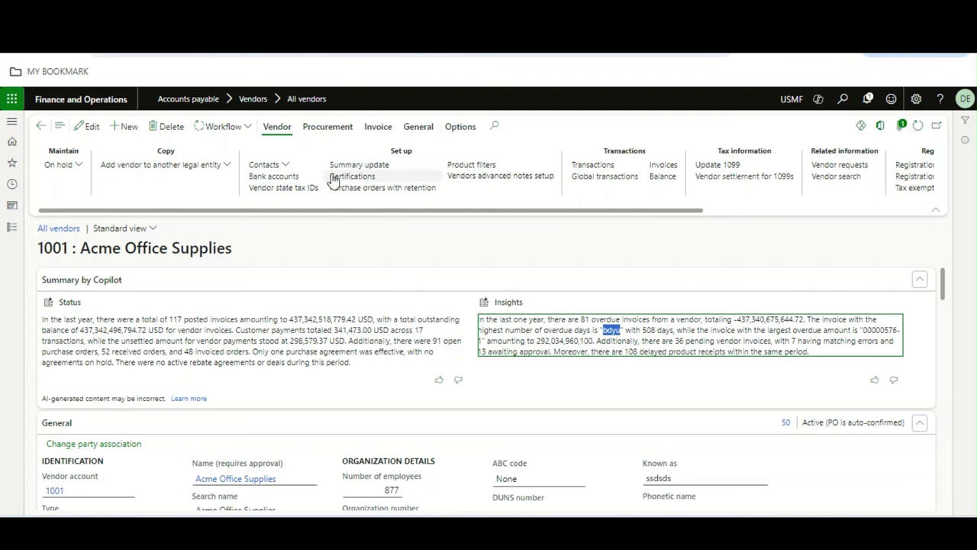
Create a new vendor payment journal named VendPay from the vendor's Invoice actions.
click(338, 130)
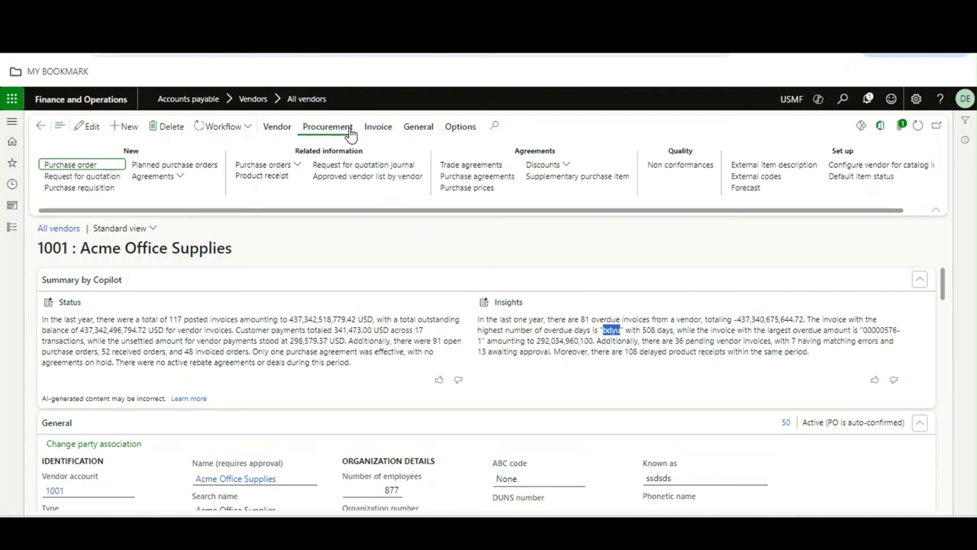
click(379, 128)
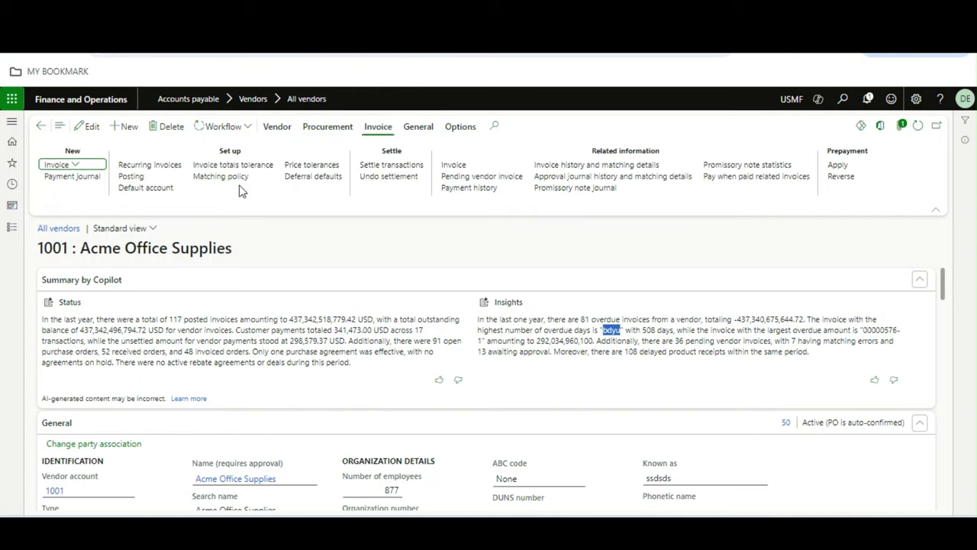
click(81, 180)
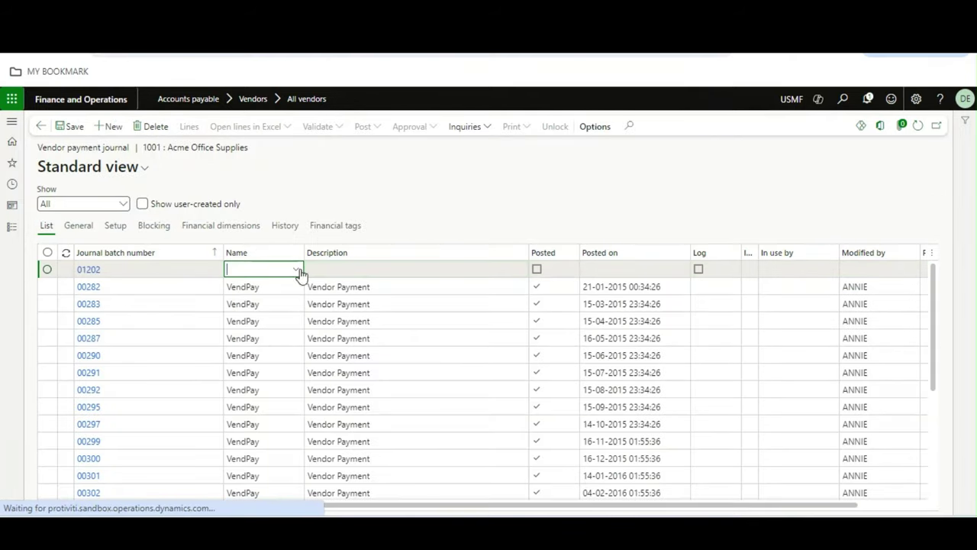
click(298, 270)
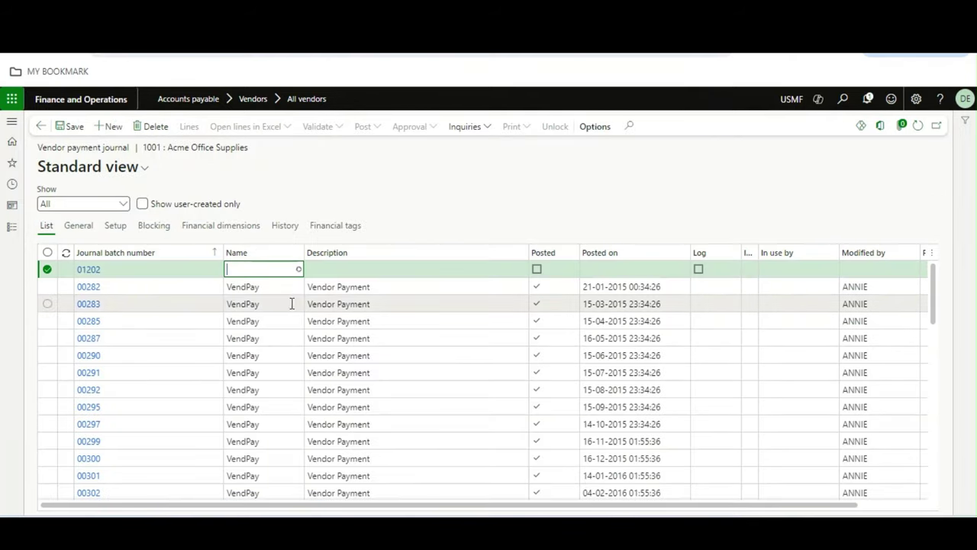
click(284, 302)
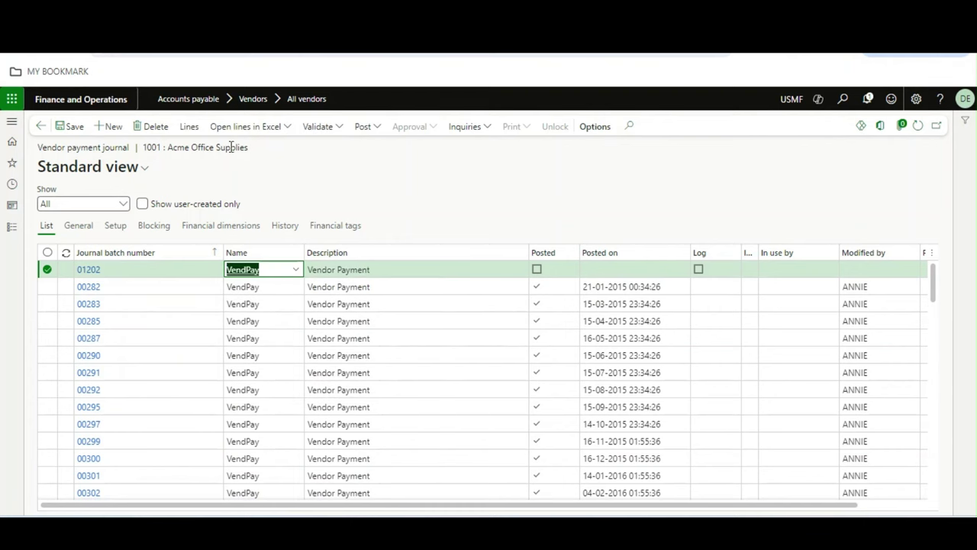
Add a journal payment line for vendor account 1001 and bring up its open invoices for settlement.
click(189, 127)
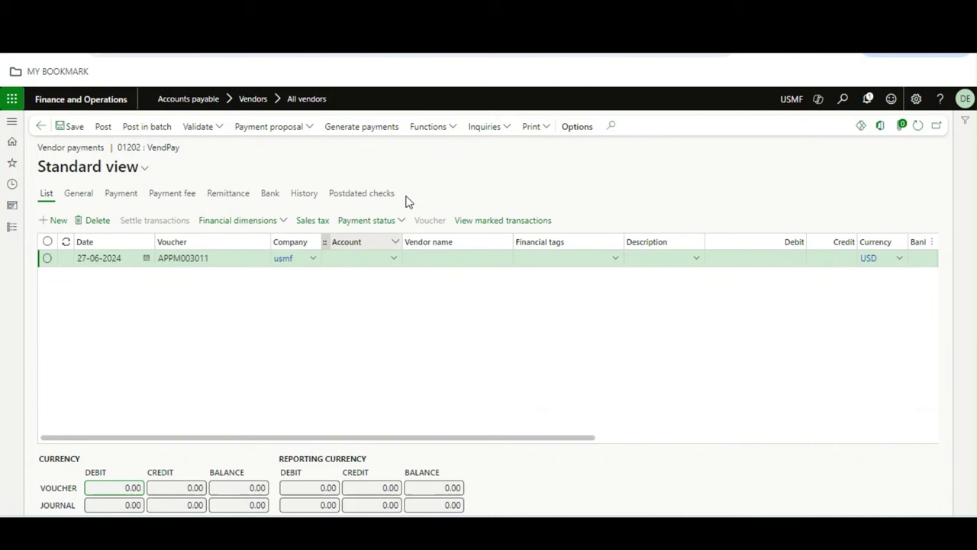
click(395, 260)
click(386, 298)
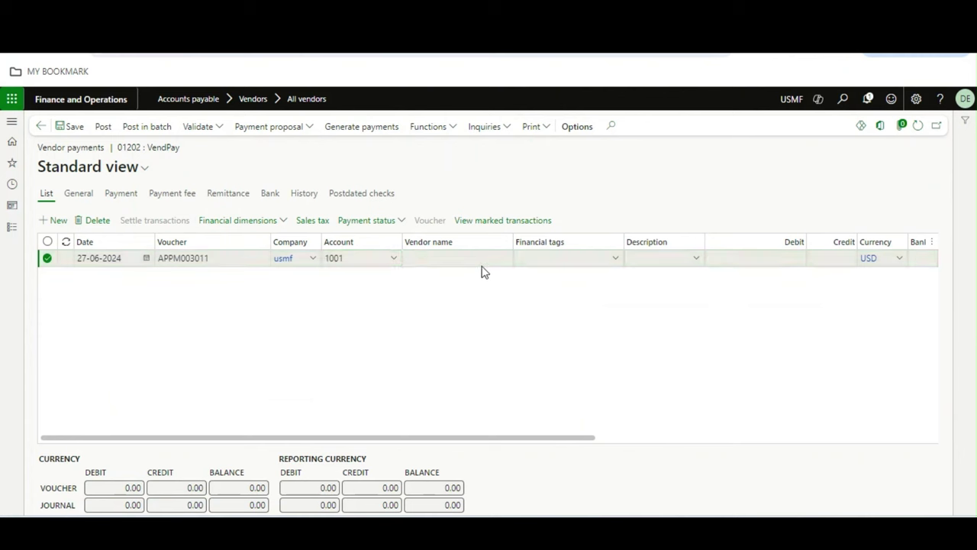
click(172, 226)
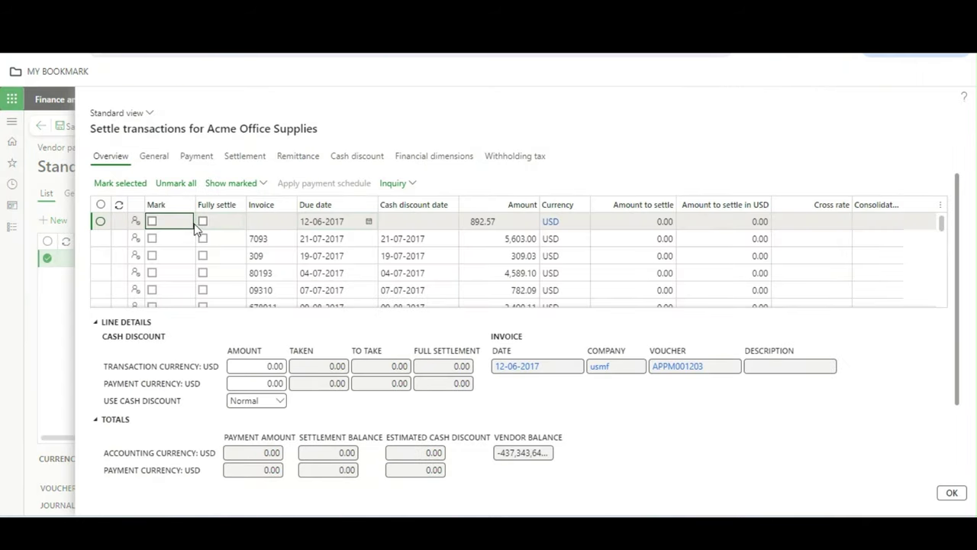
Filter the open invoices to bdyu, mark that 12,000.00 USD invoice, and confirm the settlement.
click(270, 208)
text(0304)
click(267, 317)
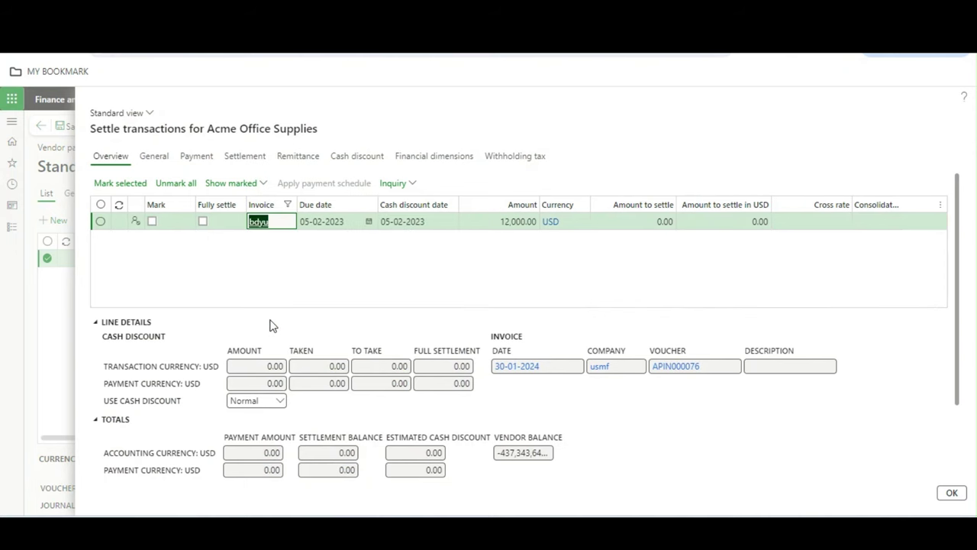
click(152, 222)
click(153, 238)
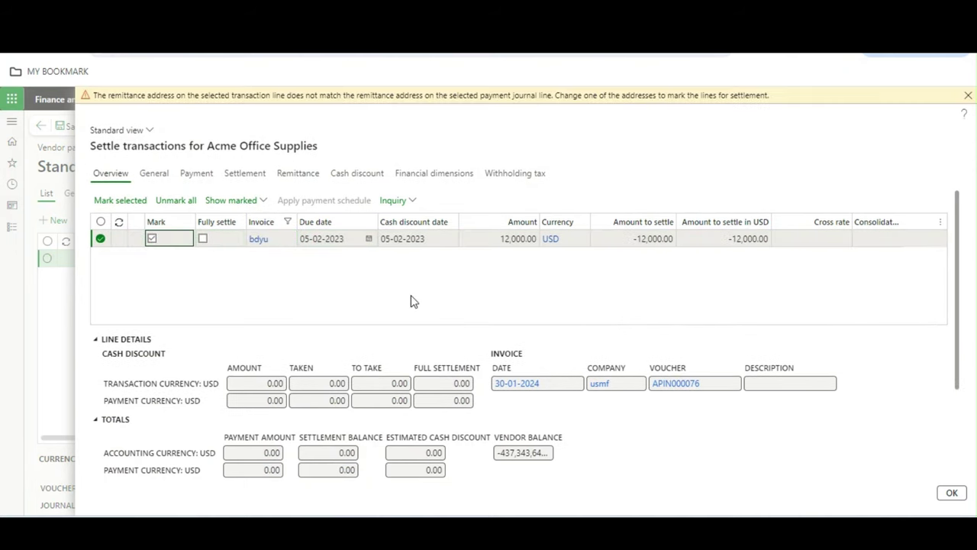
click(961, 494)
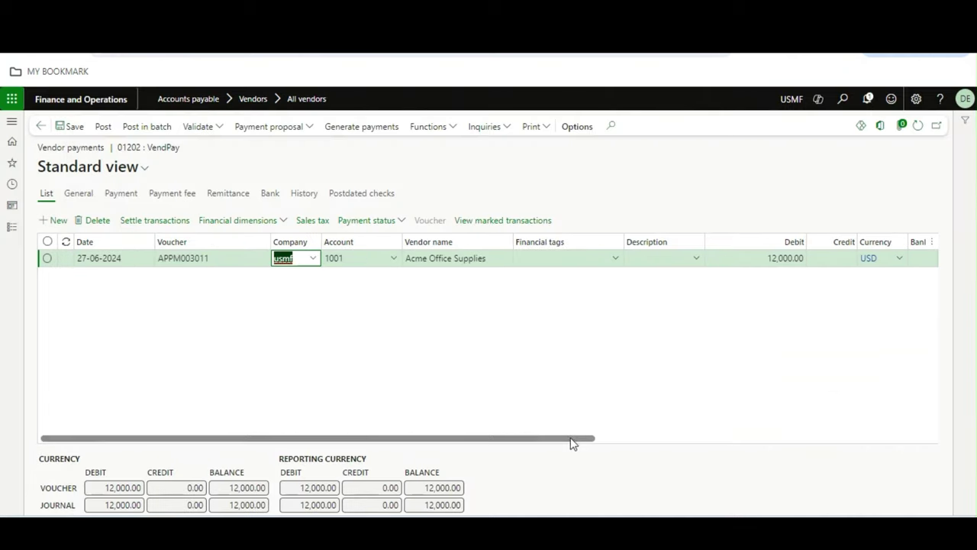
Set the offset to Bank account USMF OPER and post the 12,000.00 VendPay journal.
drag(573, 445, 724, 258)
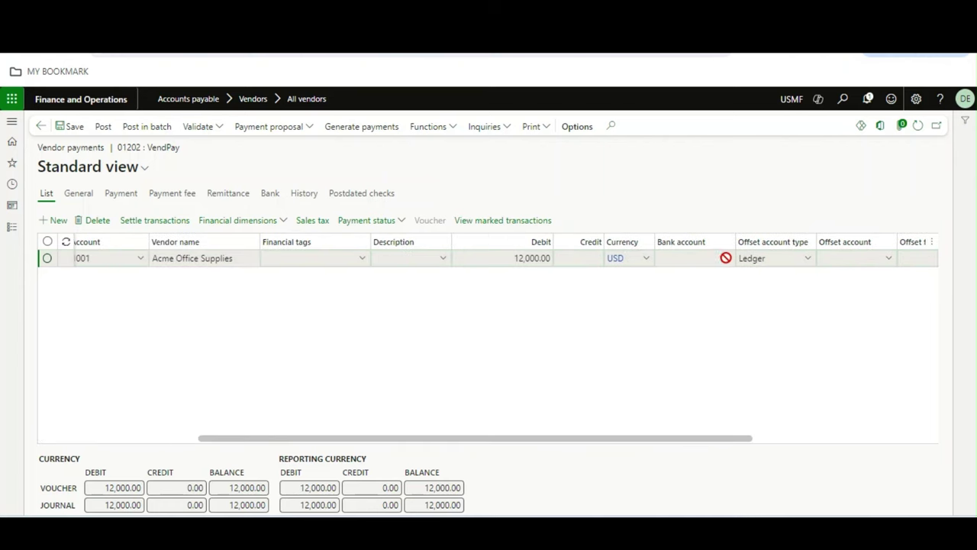
click(806, 259)
click(751, 406)
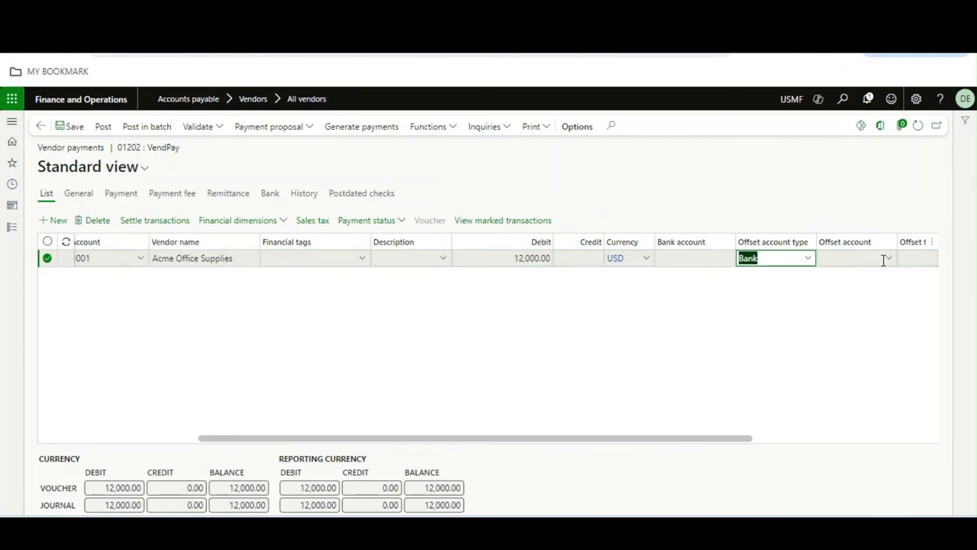
click(883, 258)
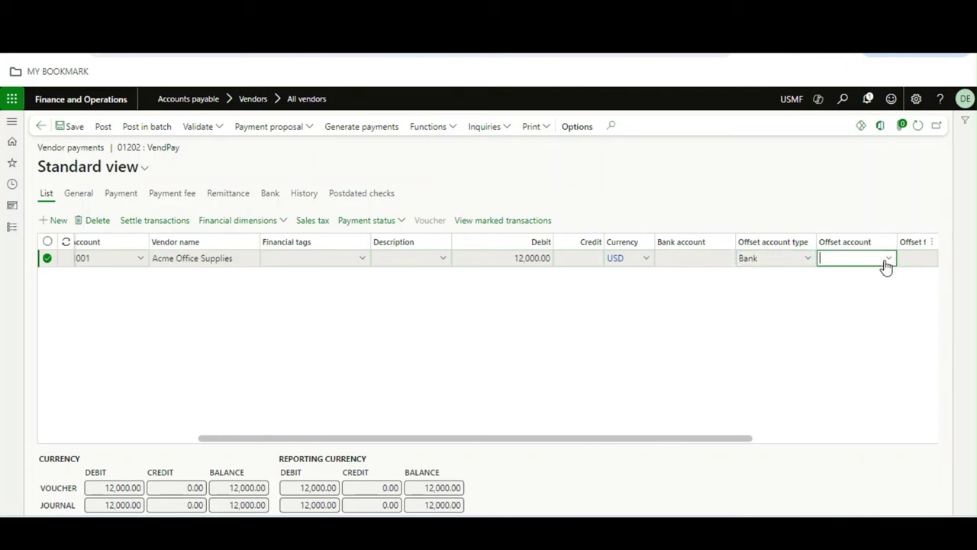
click(886, 263)
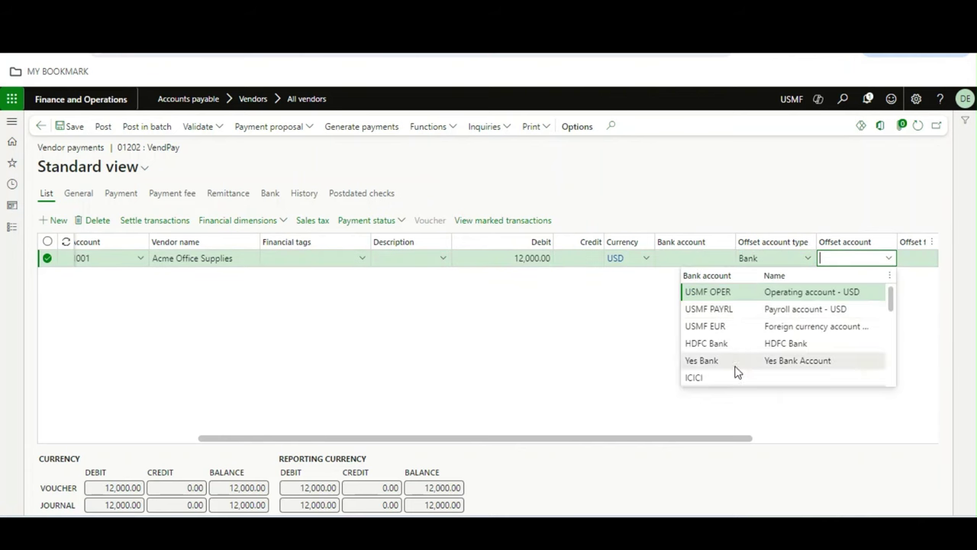
click(735, 296)
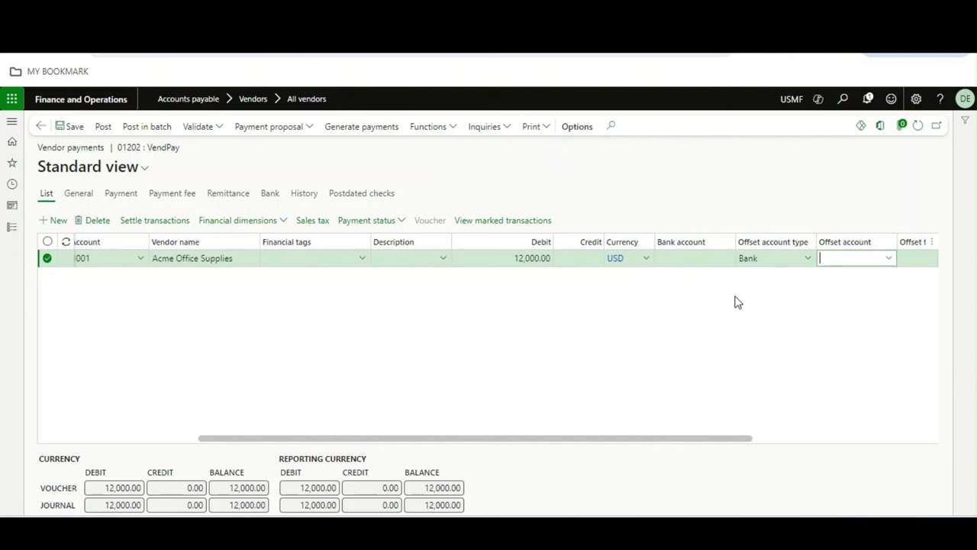
drag(742, 439, 894, 435)
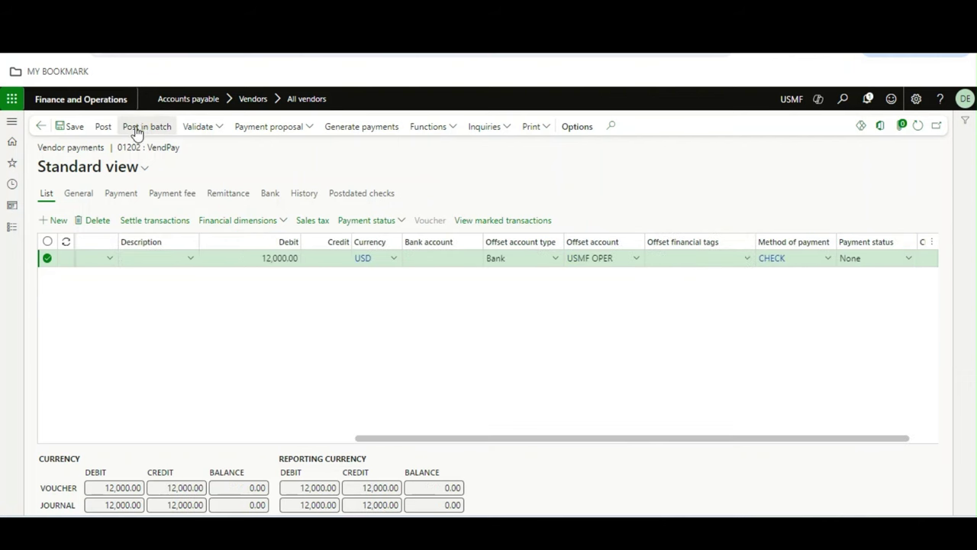
click(103, 126)
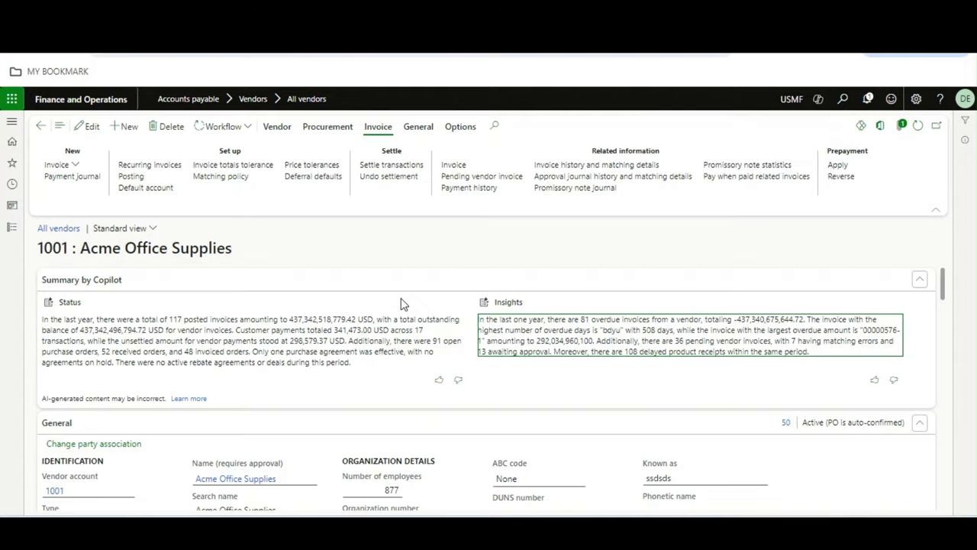
Refresh vendor 1001's Copilot summary so Insights shows 80 overdue invoices and 18 payment transactions.
click(919, 127)
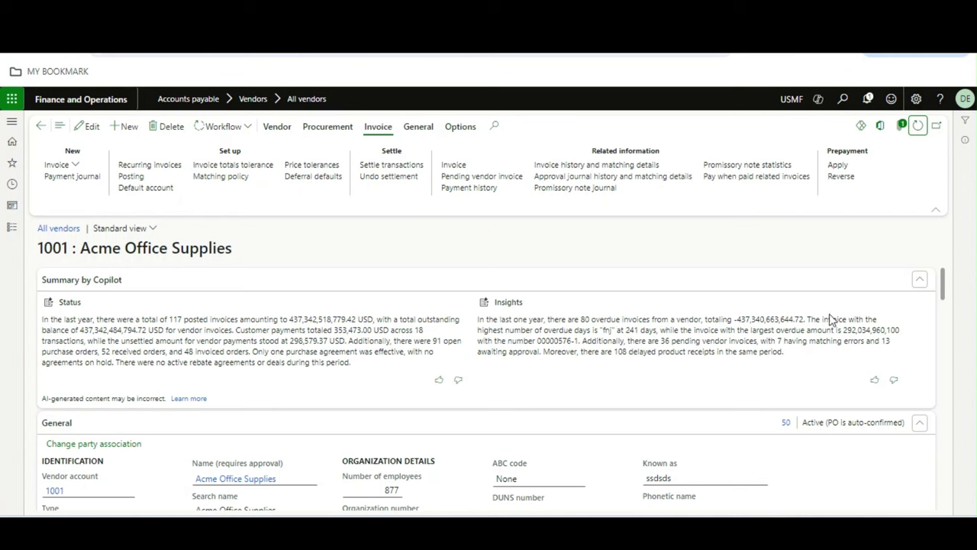
Search the vendor page for bdyu to check it no longer appears in the summary.
click(808, 320)
key(ctrl+f)
text(bdyu)
click(651, 249)
Review the Insights naming invoice fnj as the longest overdue, at 241 days.
drag(807, 321, 878, 320)
click(746, 327)
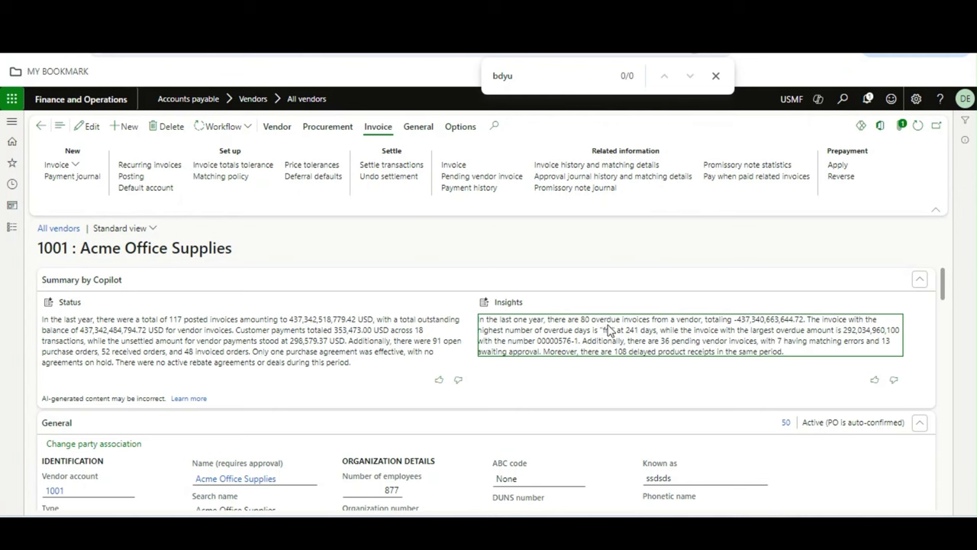
drag(604, 331, 615, 331)
click(615, 331)
drag(628, 330, 658, 329)
click(731, 336)
click(415, 353)
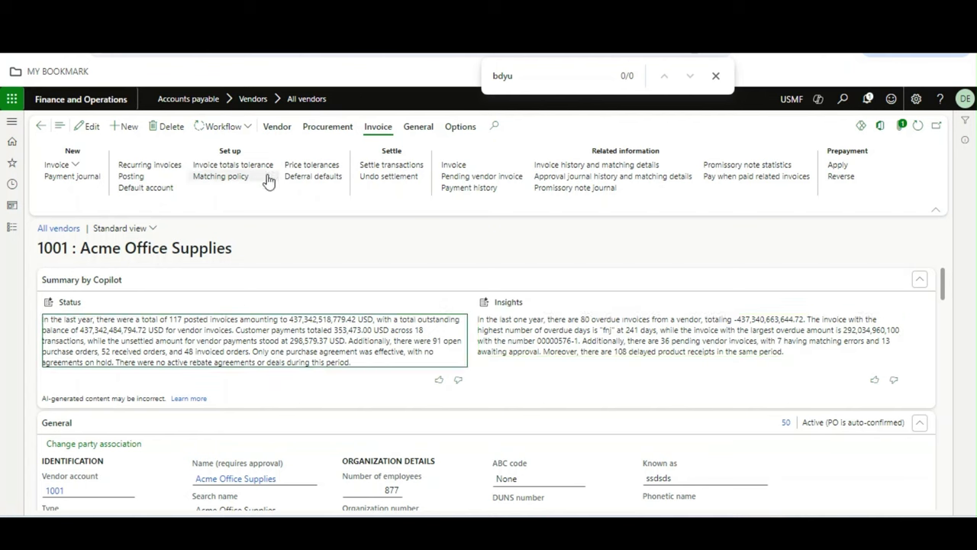
Set vendor 1001's Vendor hold to All, then dismiss the message bar and page search.
click(295, 132)
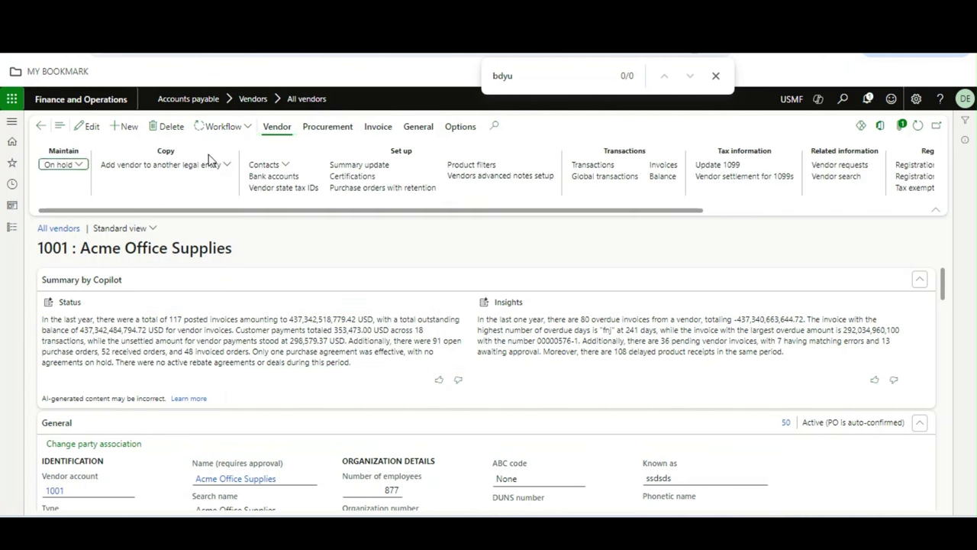
click(79, 168)
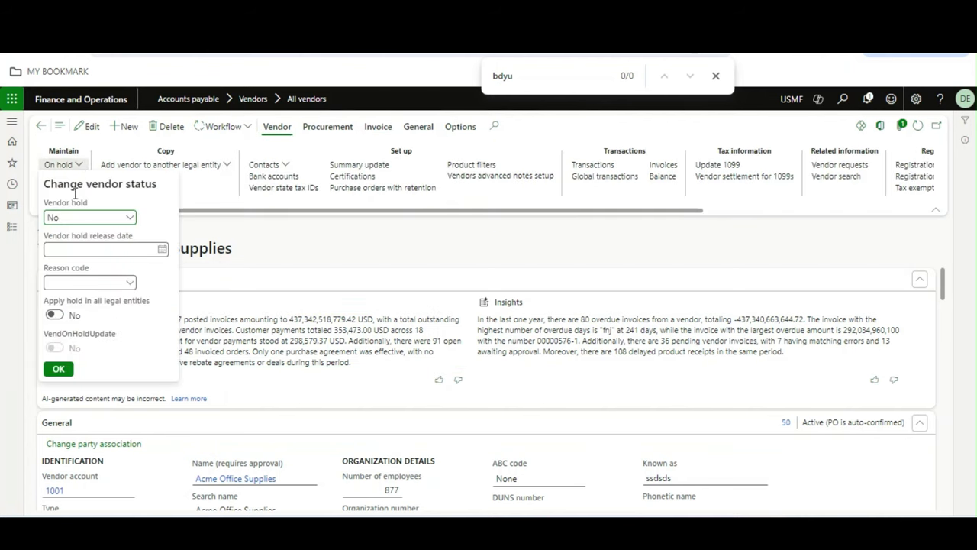
click(129, 219)
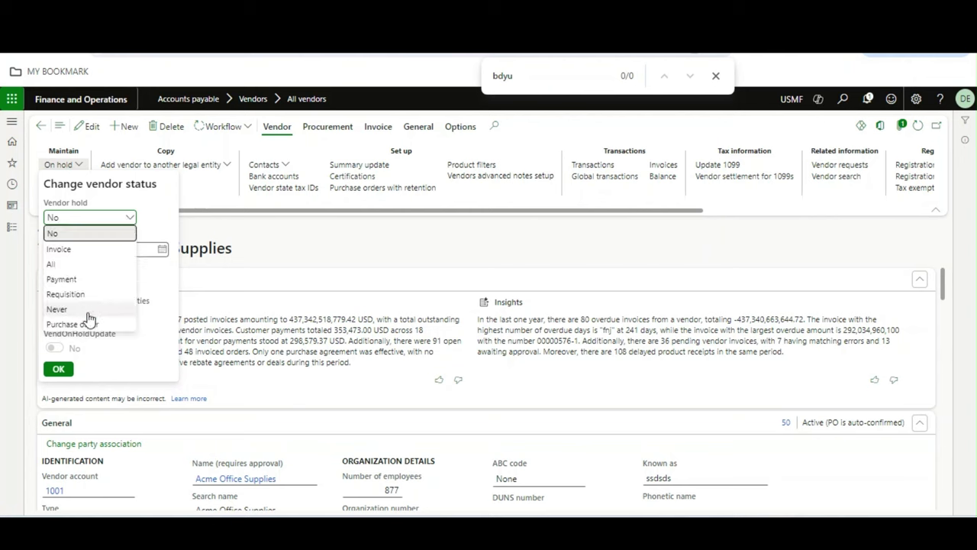
click(72, 263)
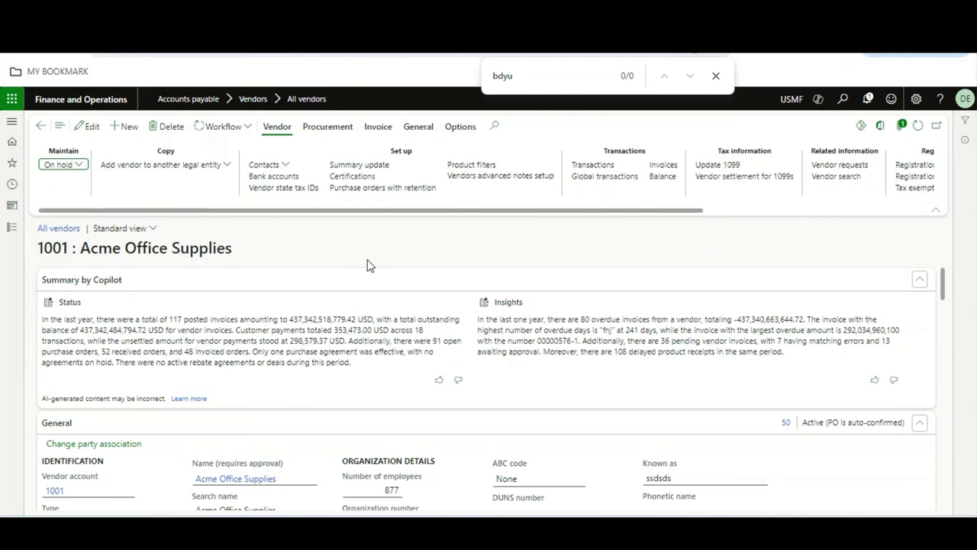
click(944, 119)
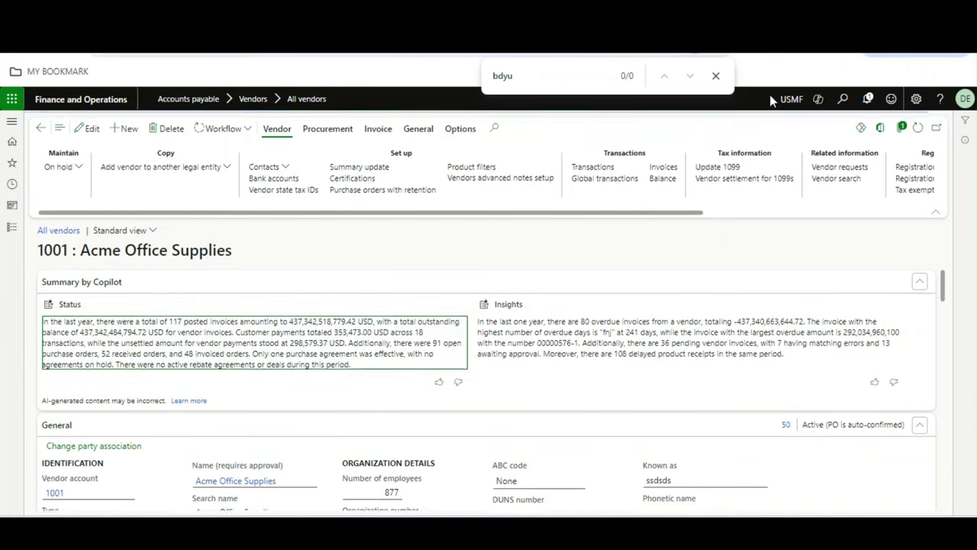
click(715, 75)
Refresh the Copilot summary and review Status reporting all vendor statuses marked 'All'.
click(918, 125)
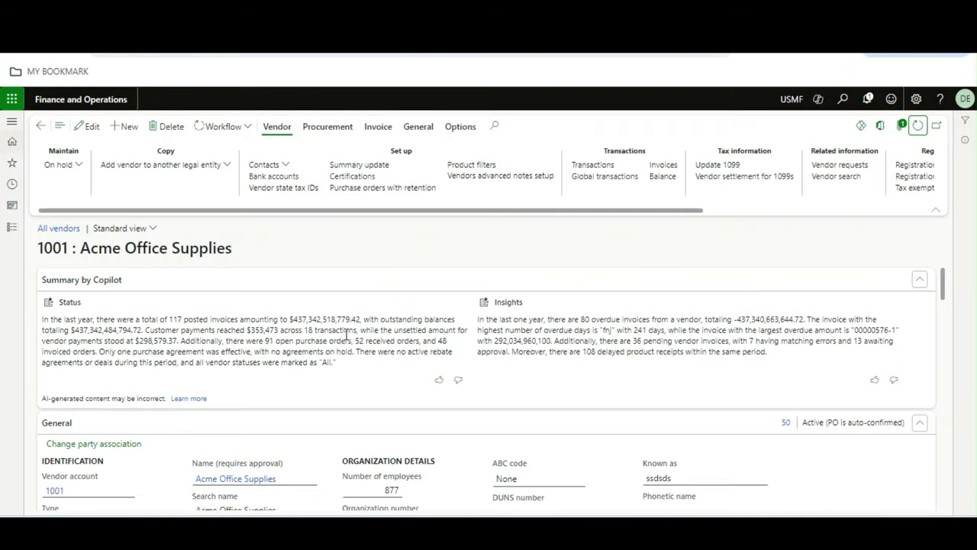
drag(184, 363, 318, 364)
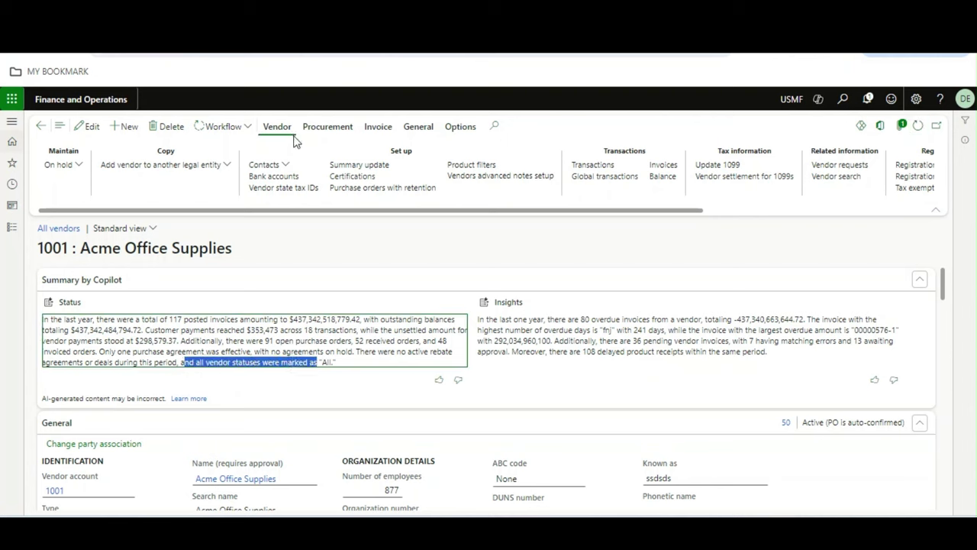
click(386, 344)
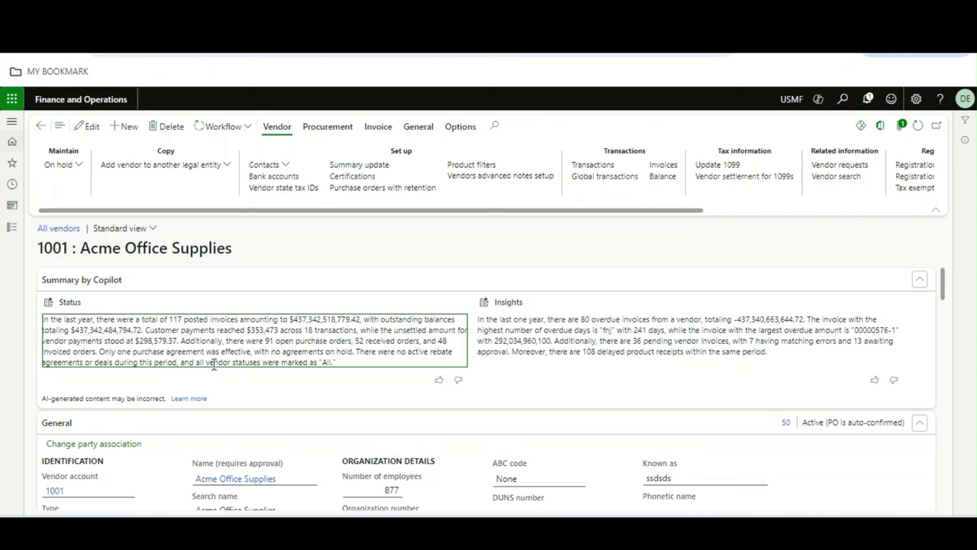
drag(340, 363, 209, 364)
click(271, 380)
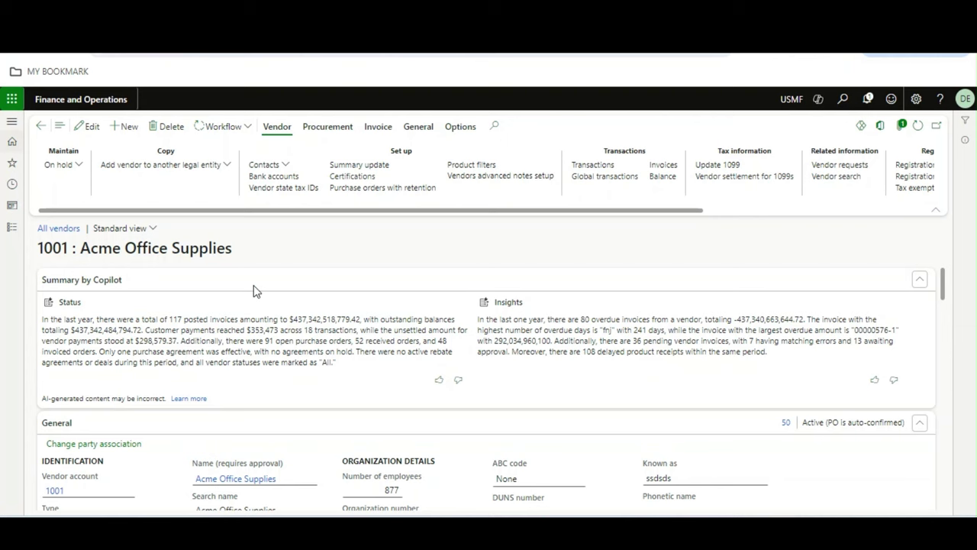
click(78, 165)
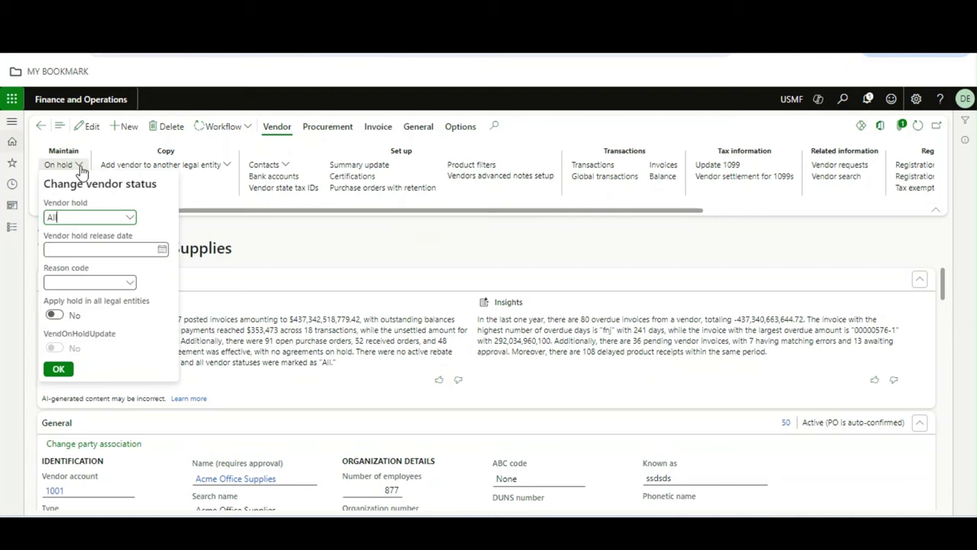
click(299, 233)
click(364, 251)
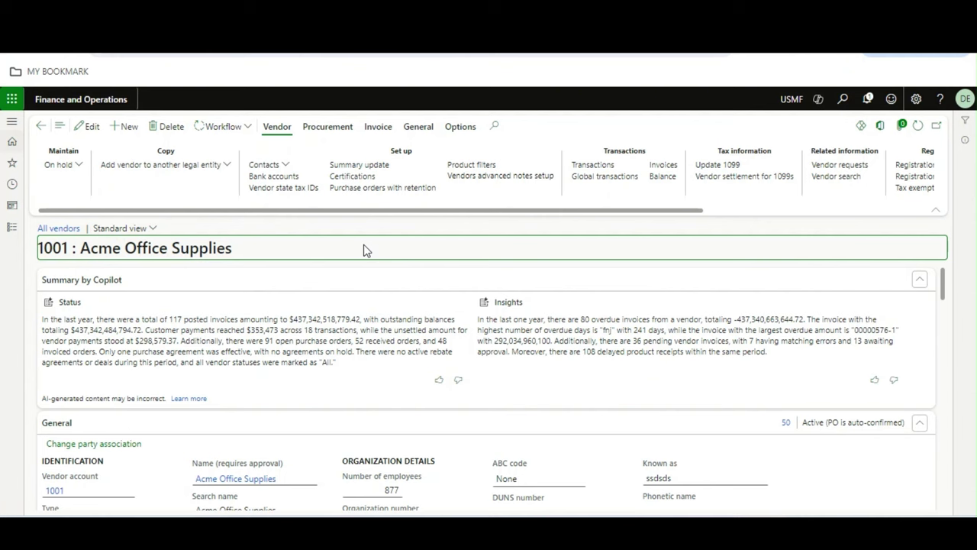
click(539, 322)
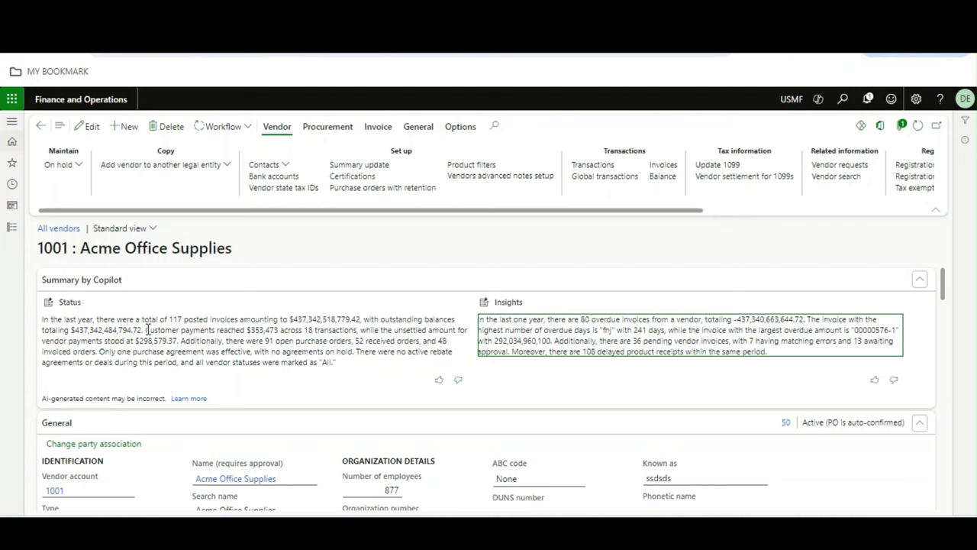
drag(147, 330, 221, 330)
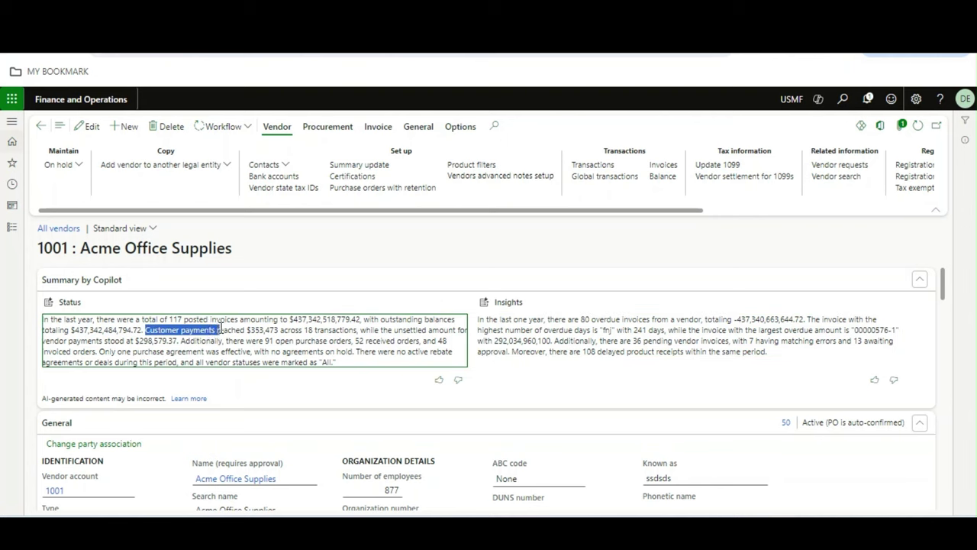
click(221, 329)
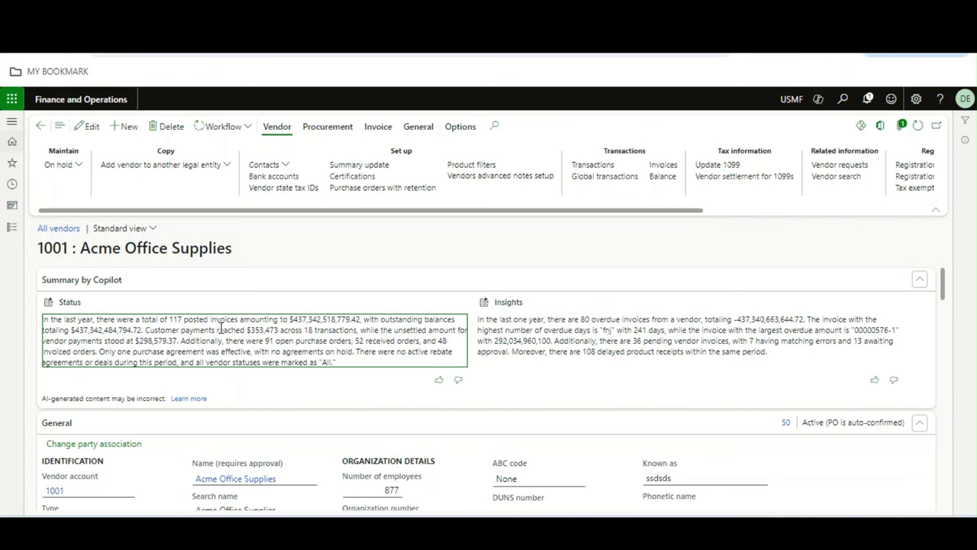
click(516, 333)
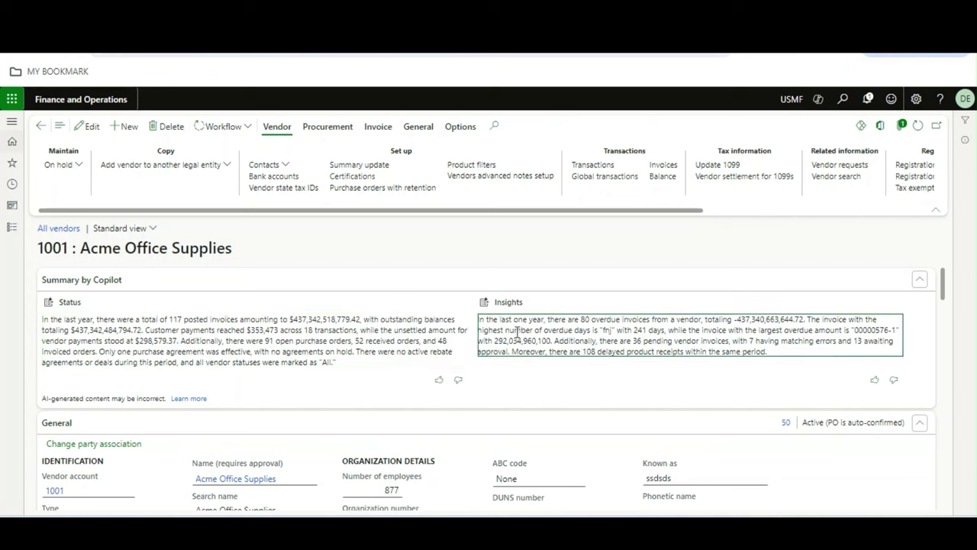